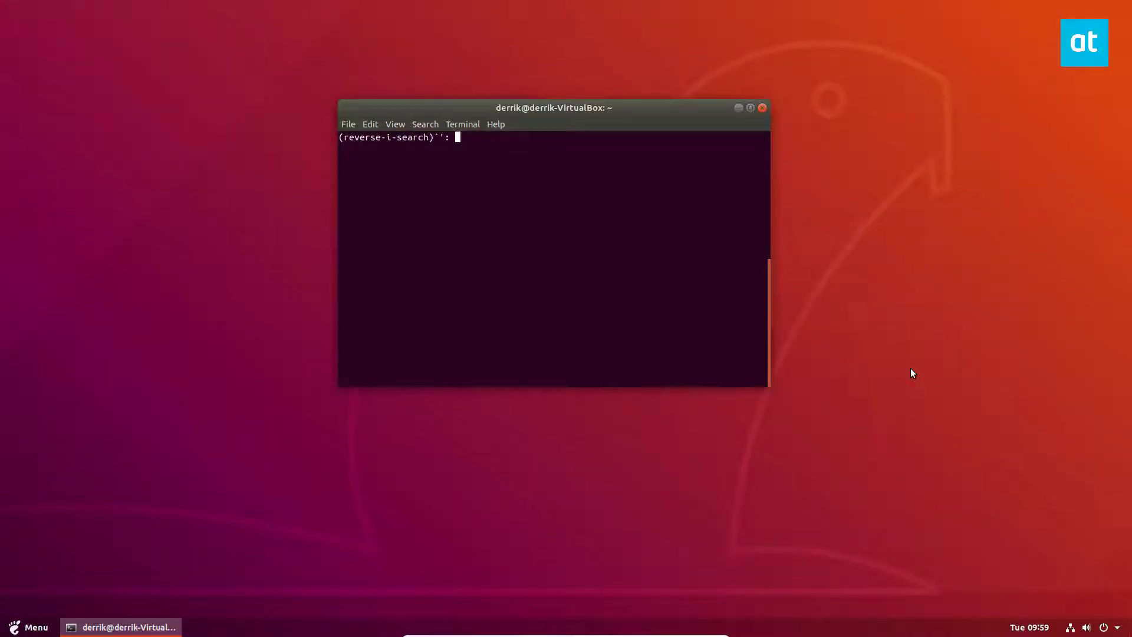
- Close the leftover Terminal window, leaving the bare Ubuntu desktop
click(751, 108)
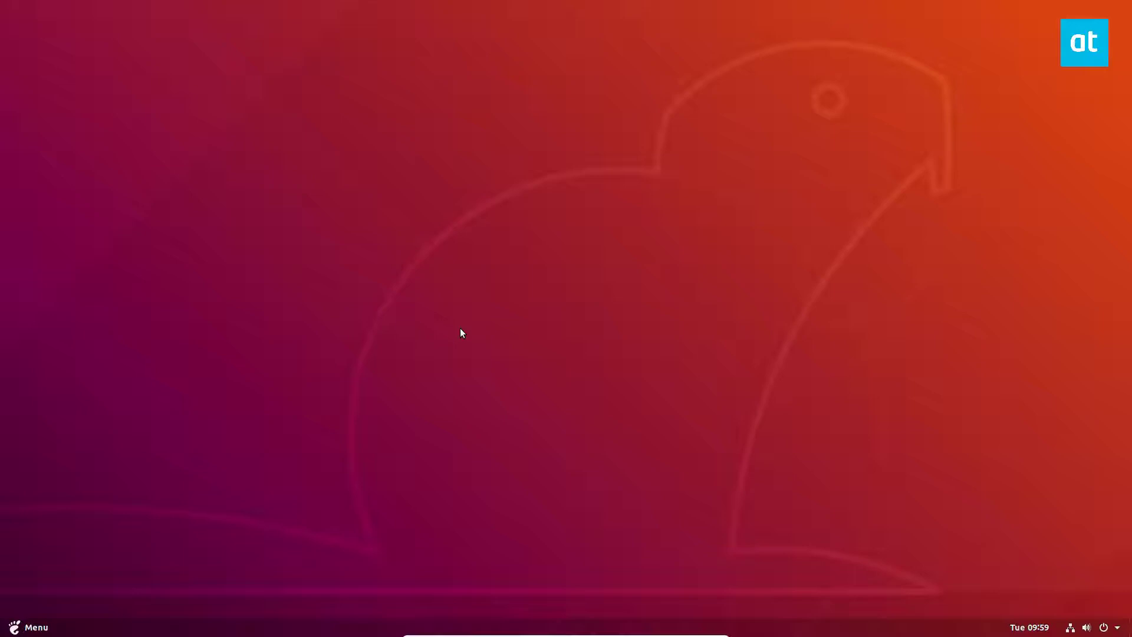
- Launch a new Terminal from the application menu and centre it on screen
click(26, 627)
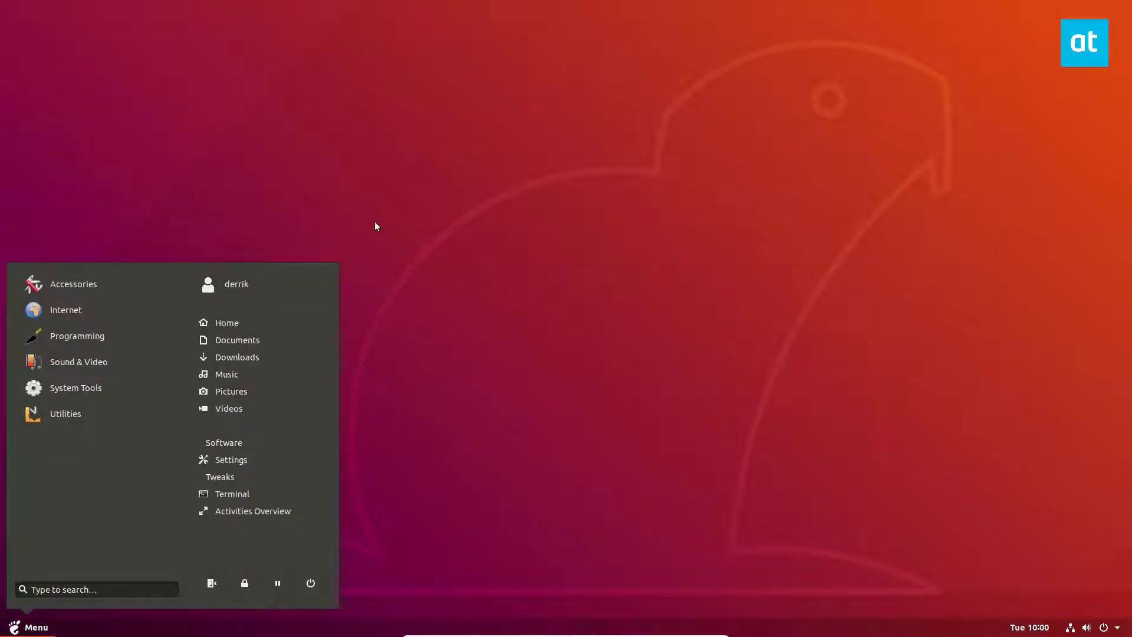
text(term)
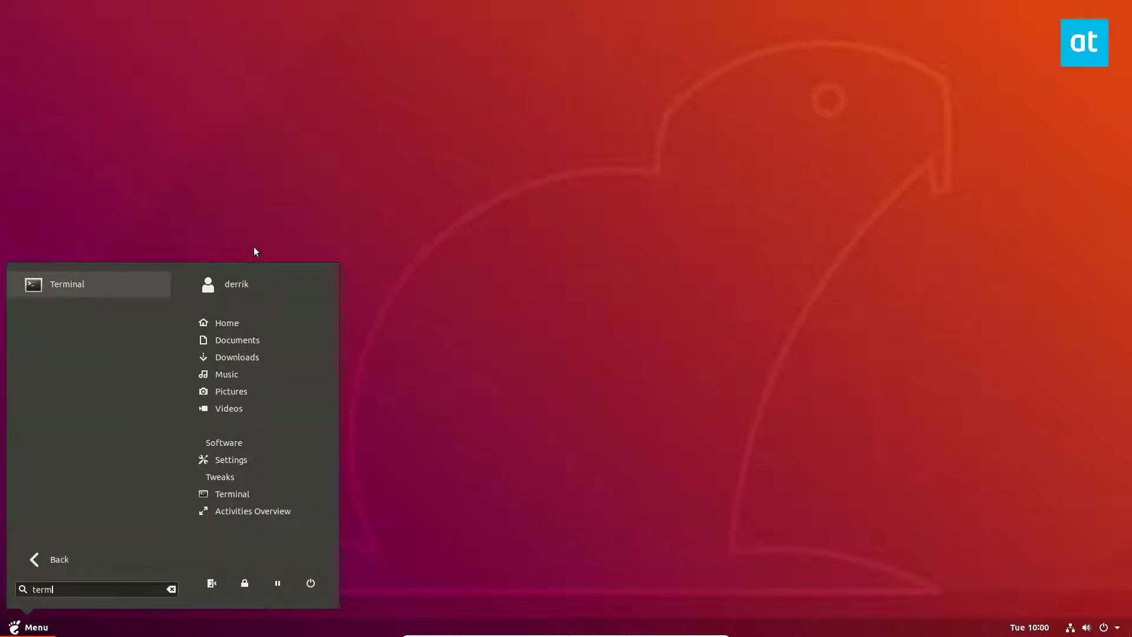
key(Return)
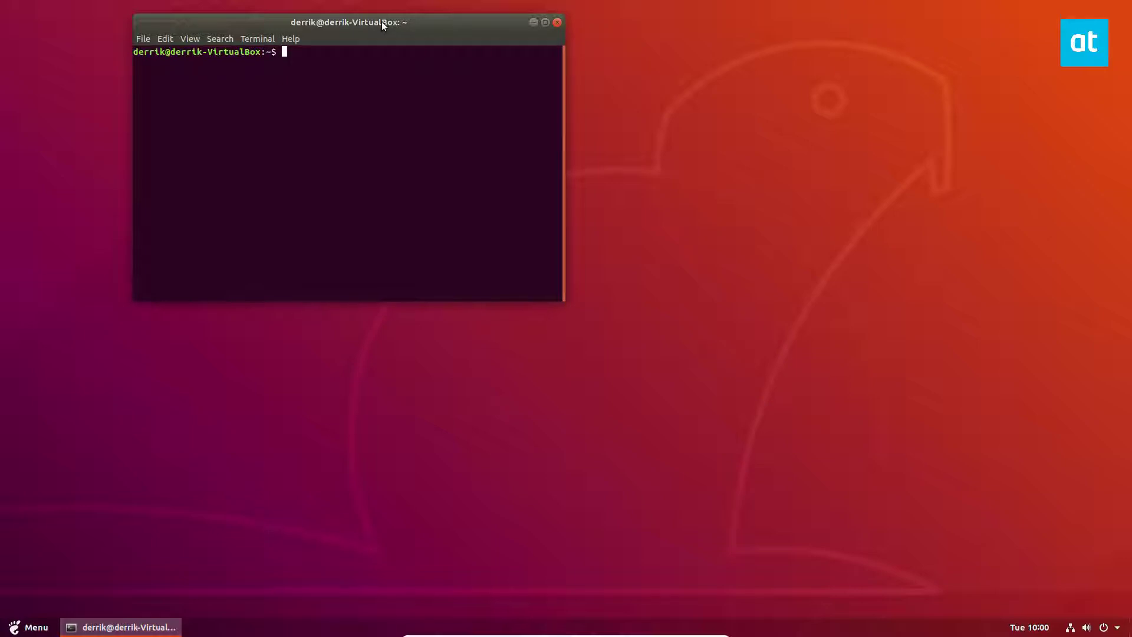
drag(381, 22, 697, 79)
- Run 'sudo apt install fslint', entering the account password and agreeing to continue
text(sudo)
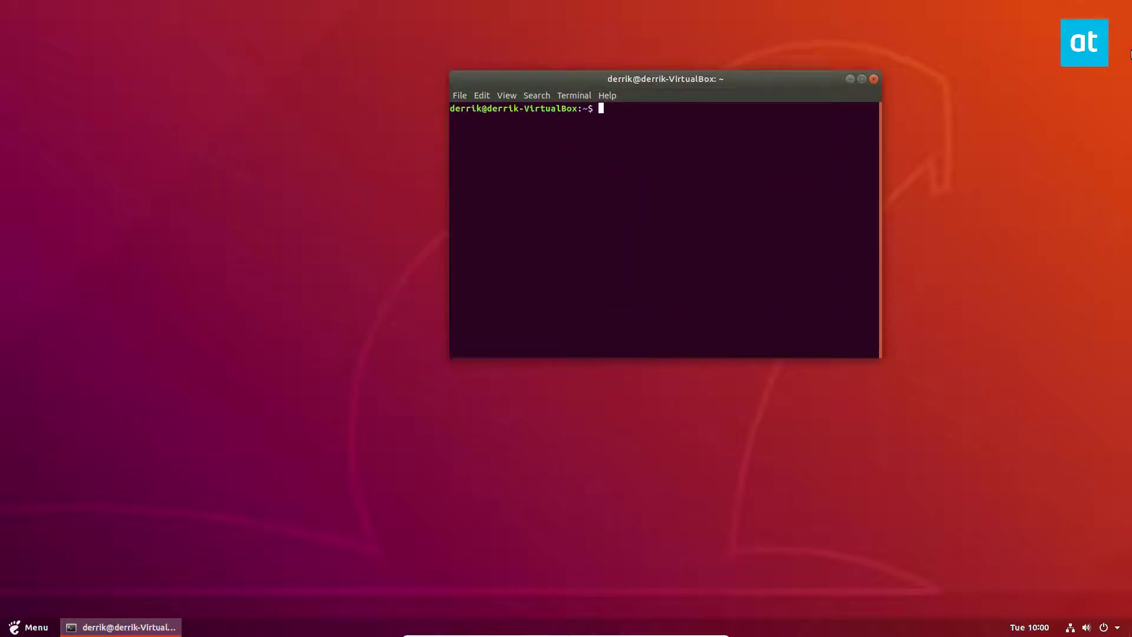
text( apt install fslint)
key(Return)
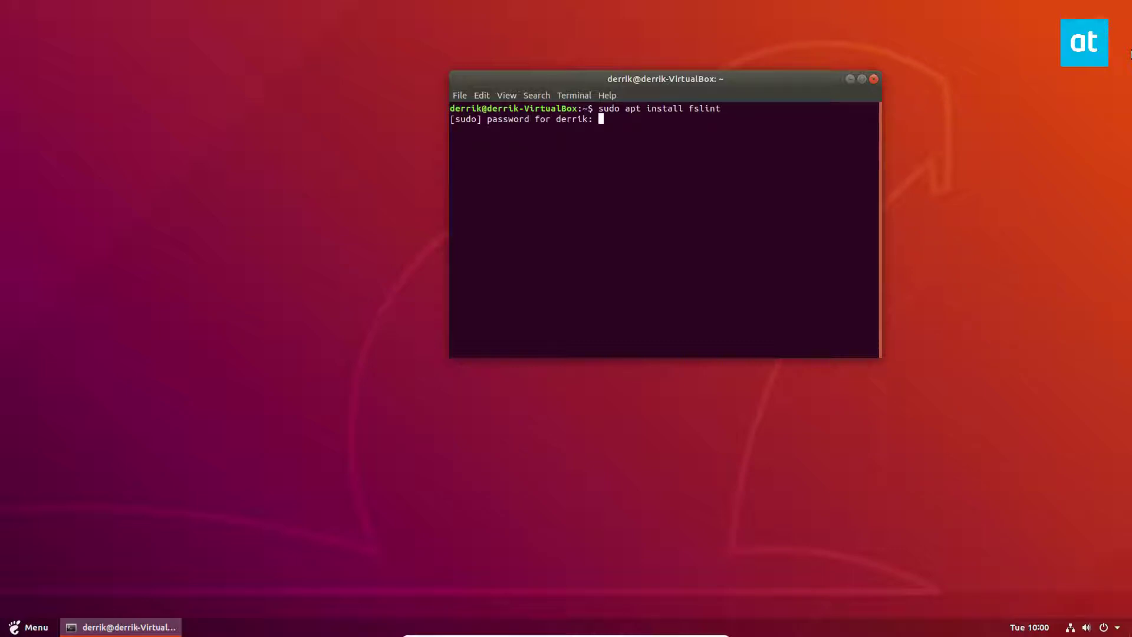
key(Return)
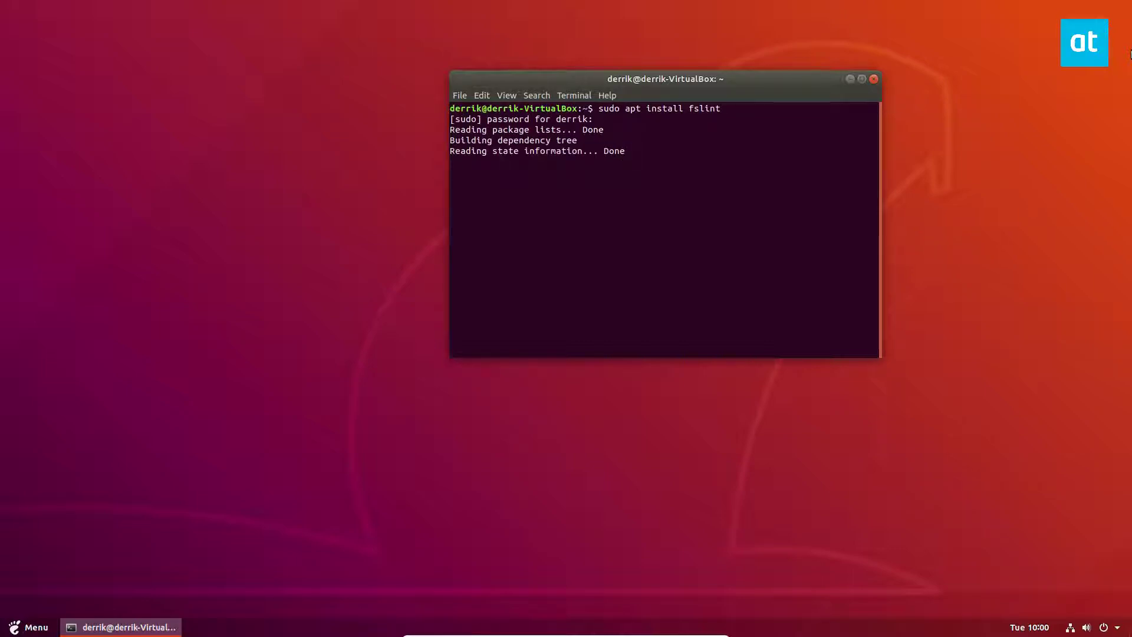
key(Return)
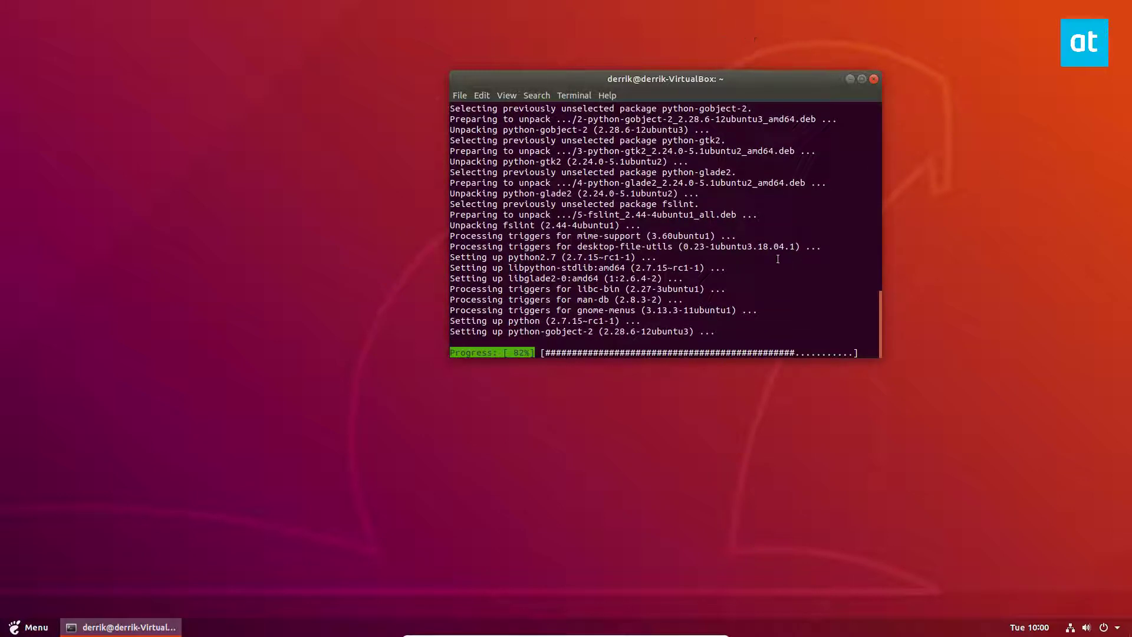
- Launch FSlint Janitor from the menu search 'fs' and minimize the terminal
click(21, 630)
text(fs)
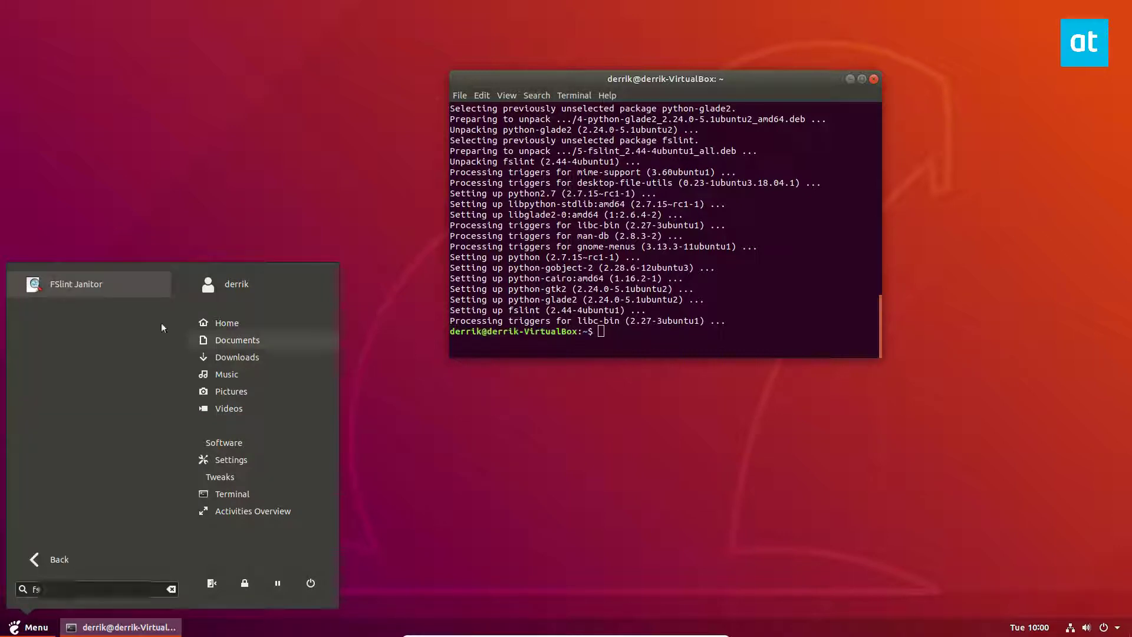
click(86, 286)
click(850, 78)
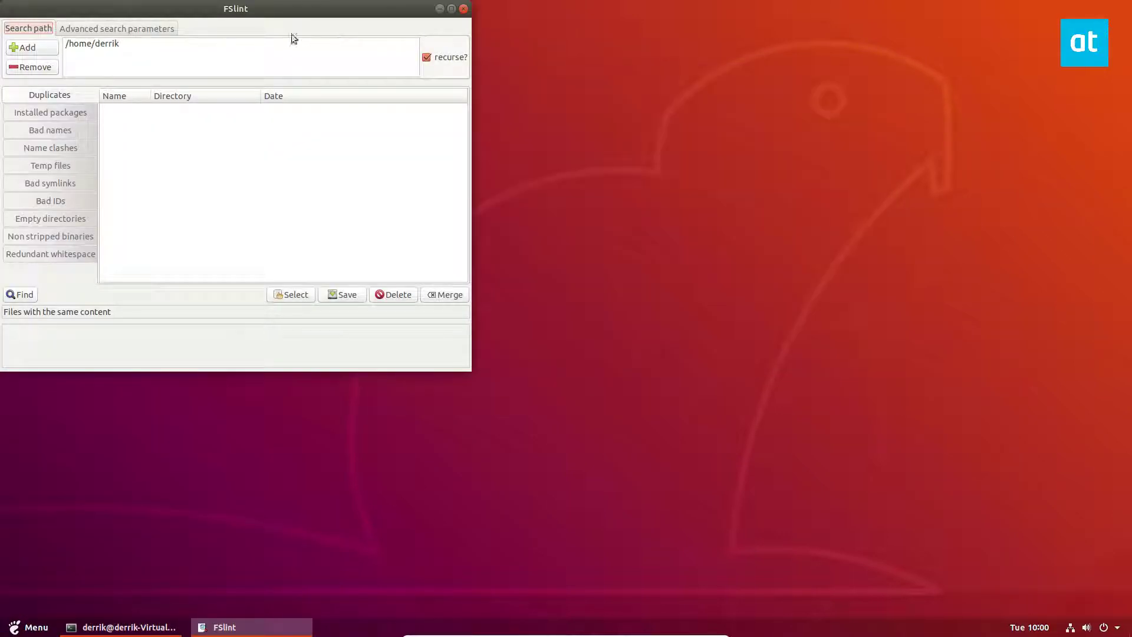
- Maximize the FSlint window and choose the Duplicates check for /home/derrik
drag(281, 10, 539, 150)
click(700, 147)
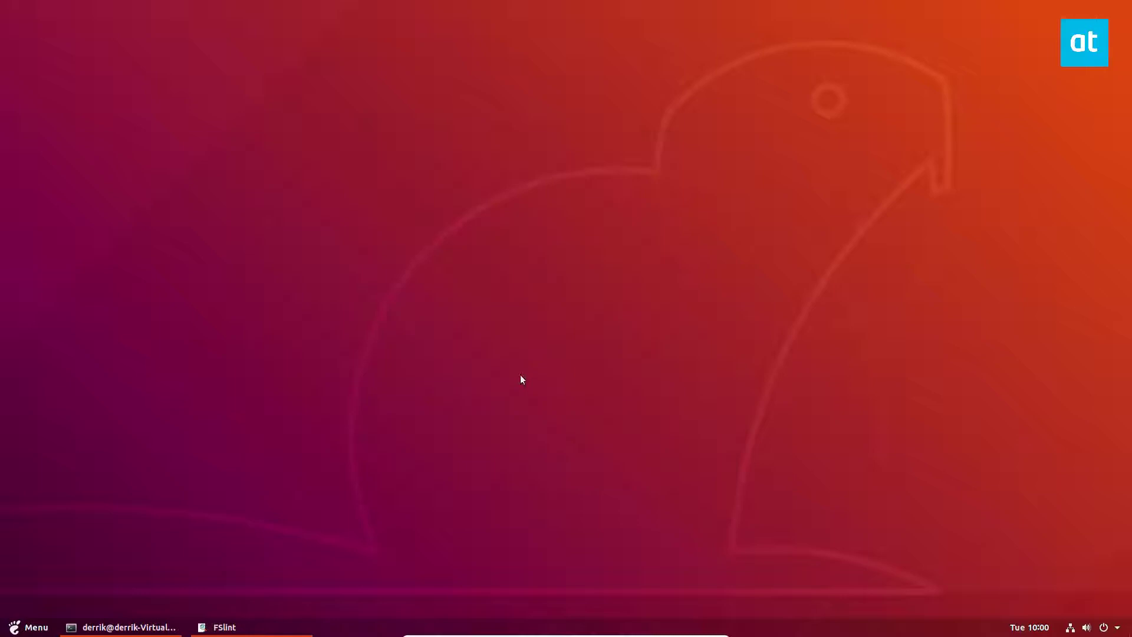
click(365, 550)
click(706, 146)
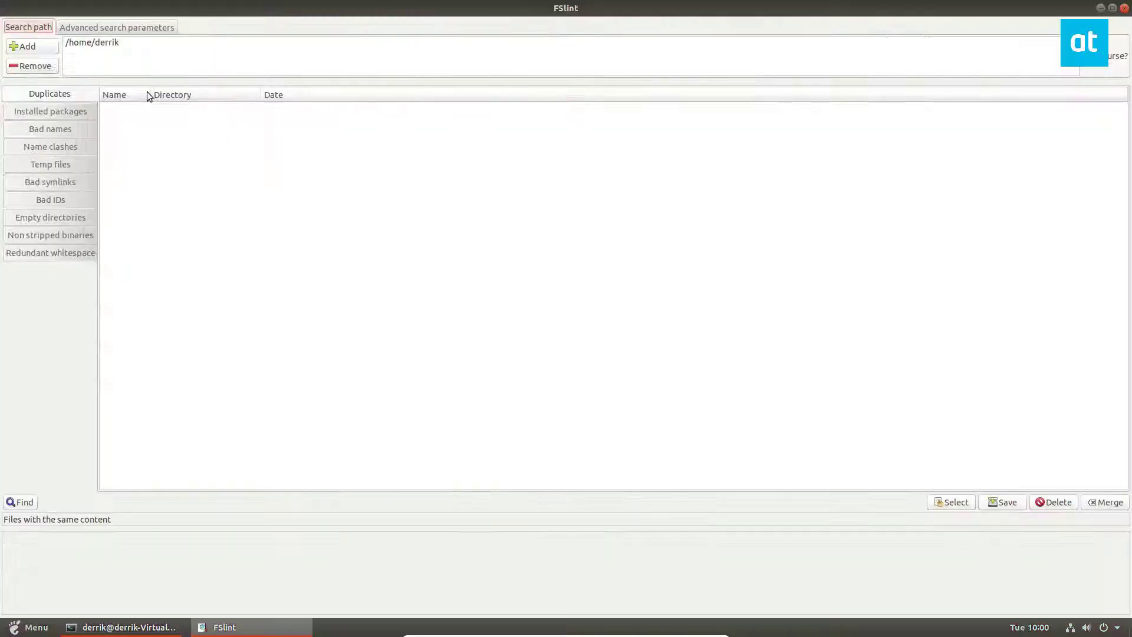
click(52, 94)
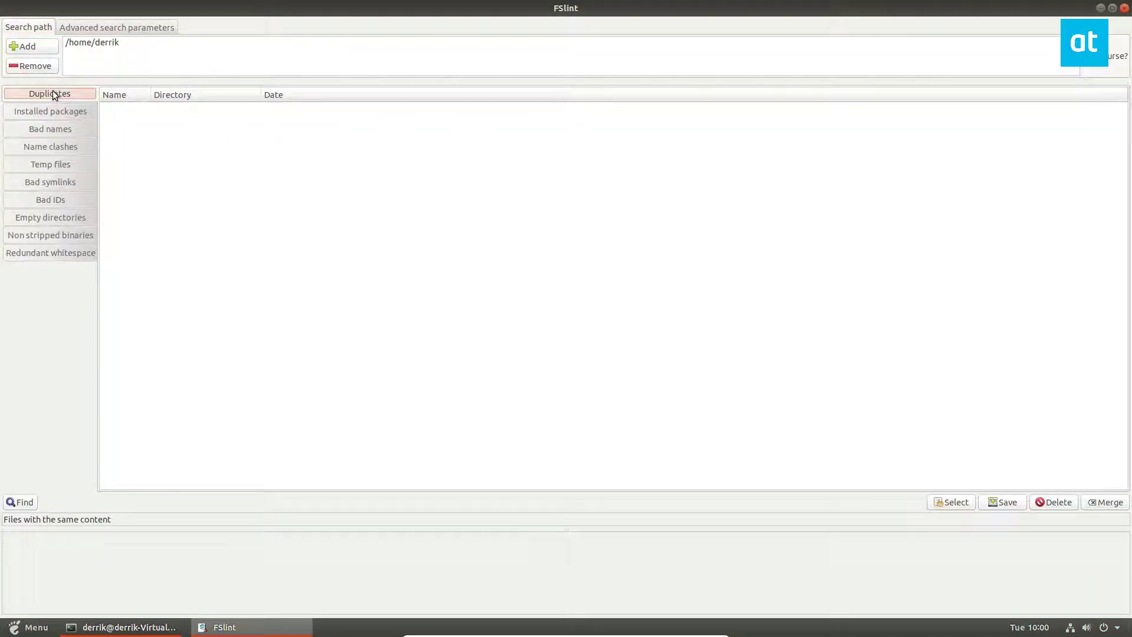
- Scan /home/derrik for duplicates and inspect individual icon, .pset, thumbnail and pulse rows
click(39, 502)
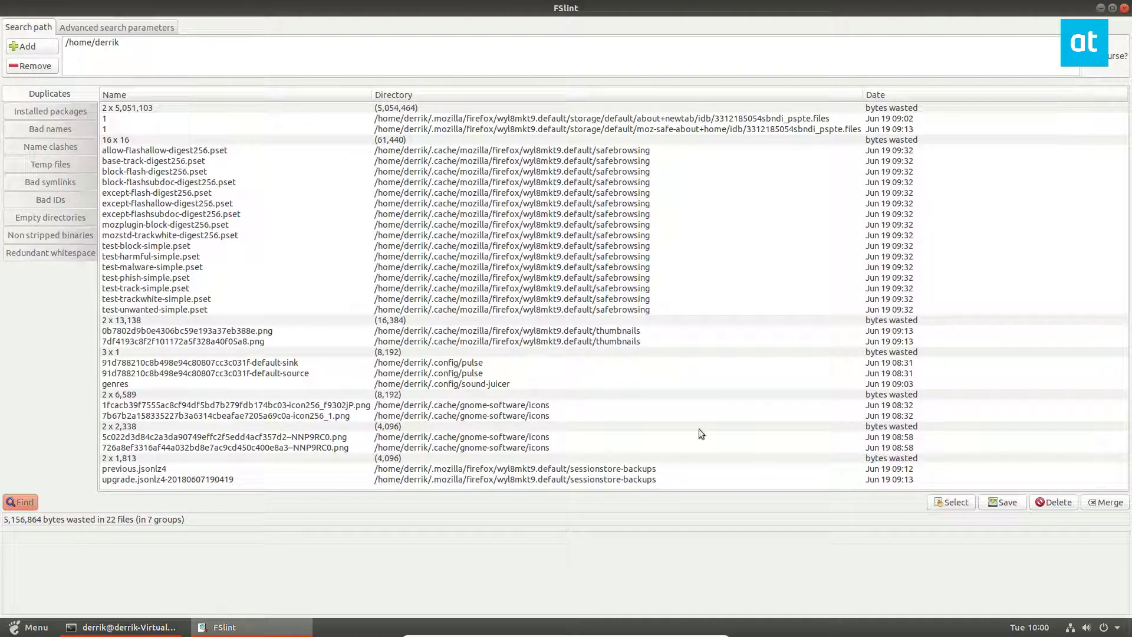
click(473, 406)
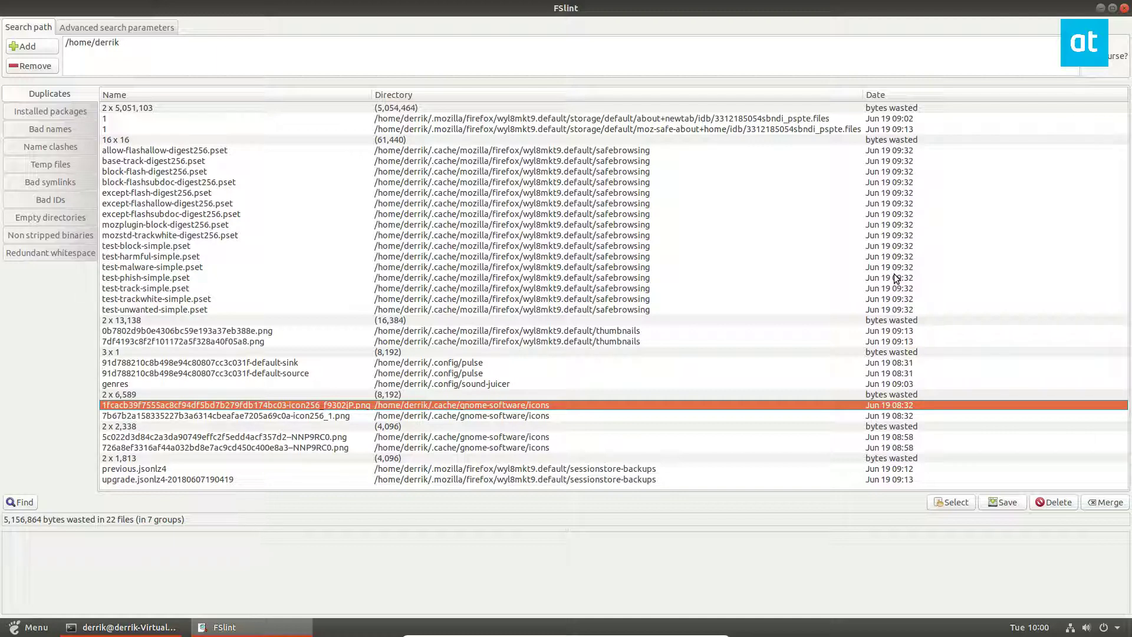
click(563, 268)
click(522, 162)
click(473, 300)
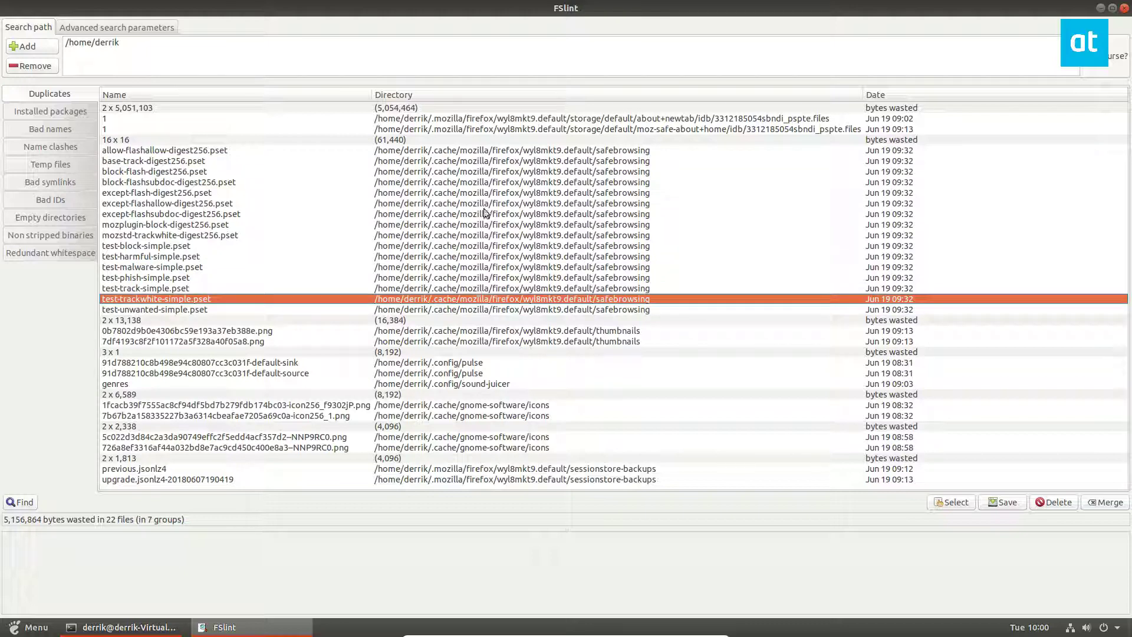
click(489, 203)
click(540, 277)
click(551, 341)
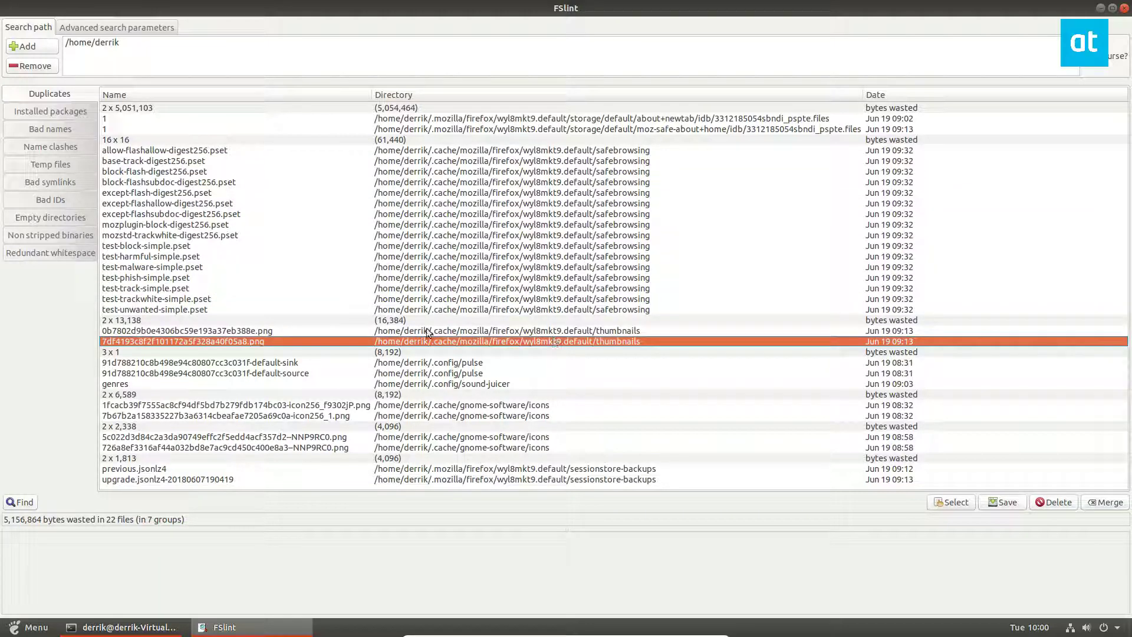
click(366, 363)
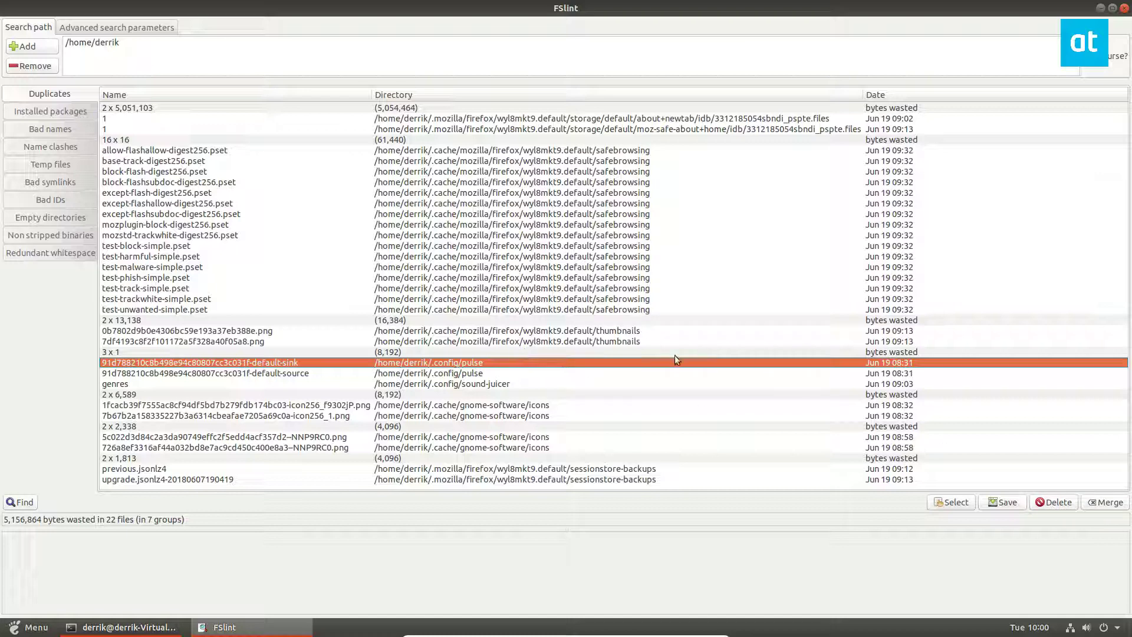
click(434, 234)
click(615, 172)
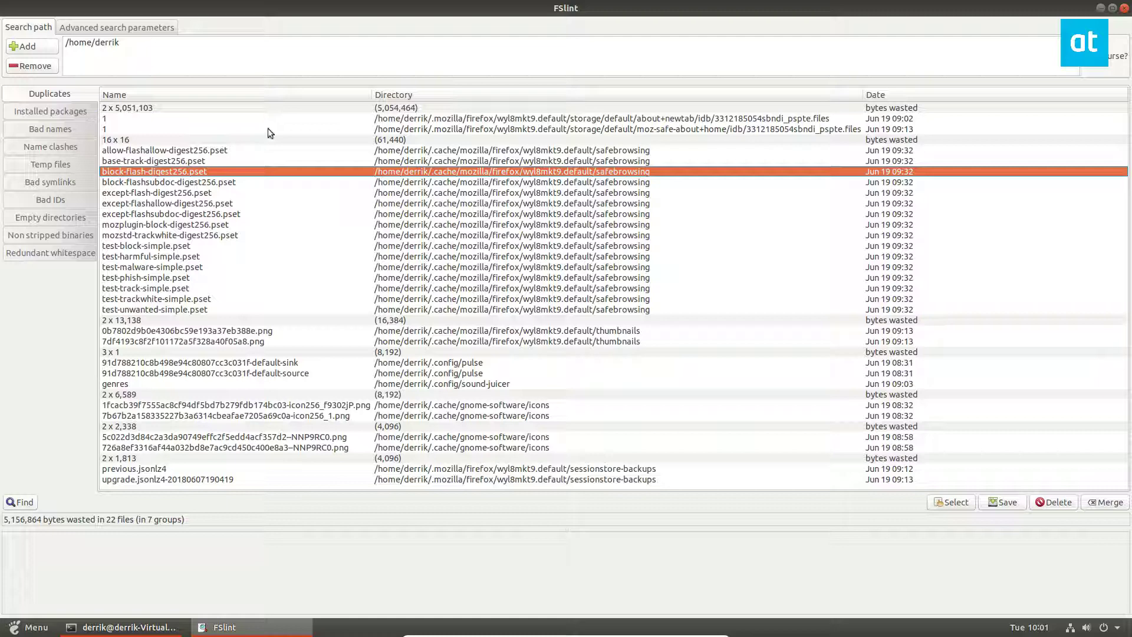
- Select both copies in the sessionstore backup, 2,338- and 6,589-byte icon, and thumbnail groups
click(159, 471)
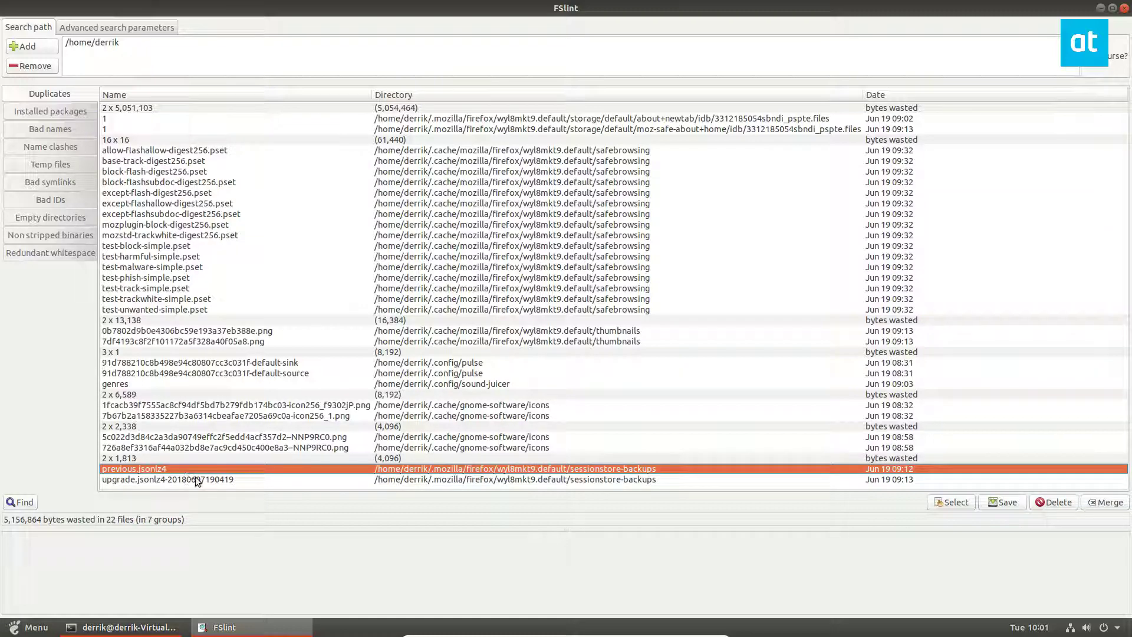
ctrl+click(577, 480)
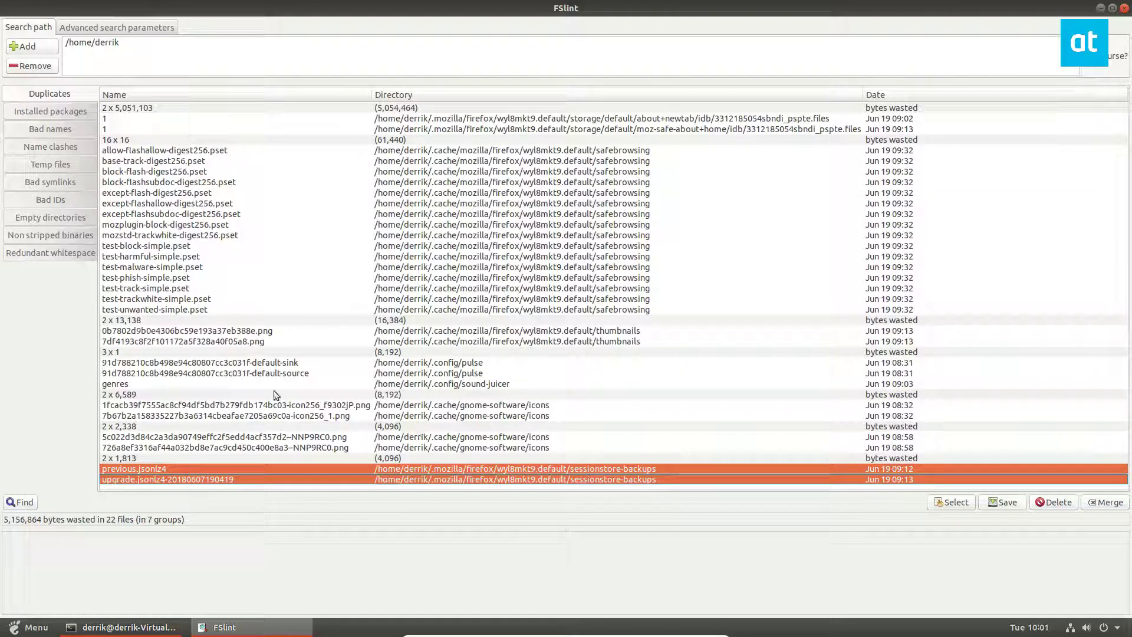
ctrl+click(469, 447)
ctrl+click(475, 437)
ctrl+click(477, 416)
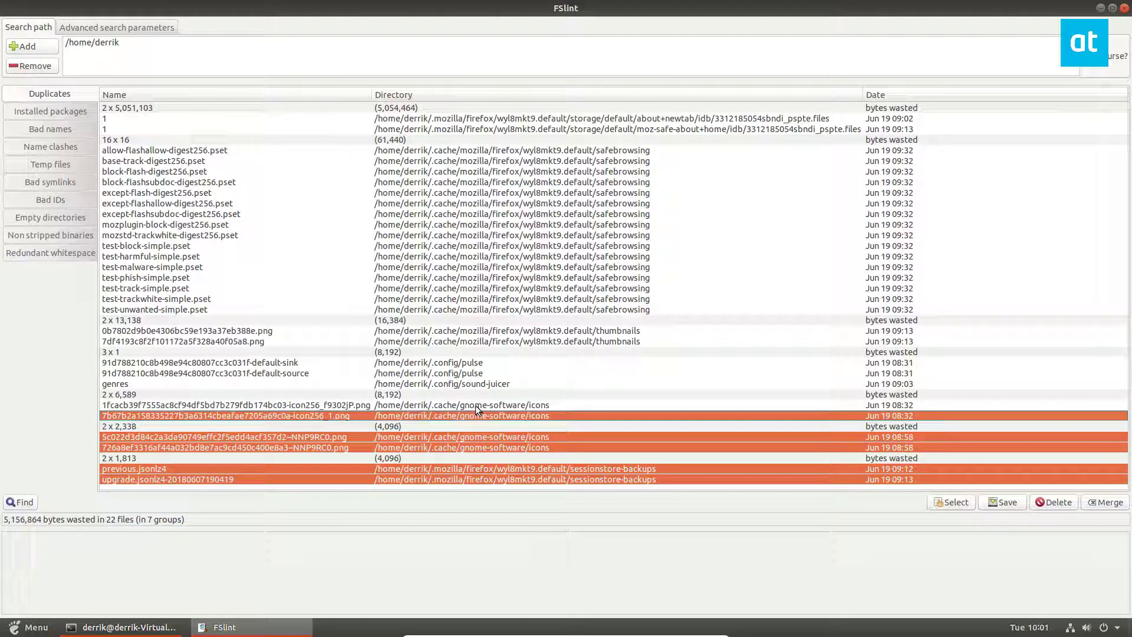
ctrl+click(476, 405)
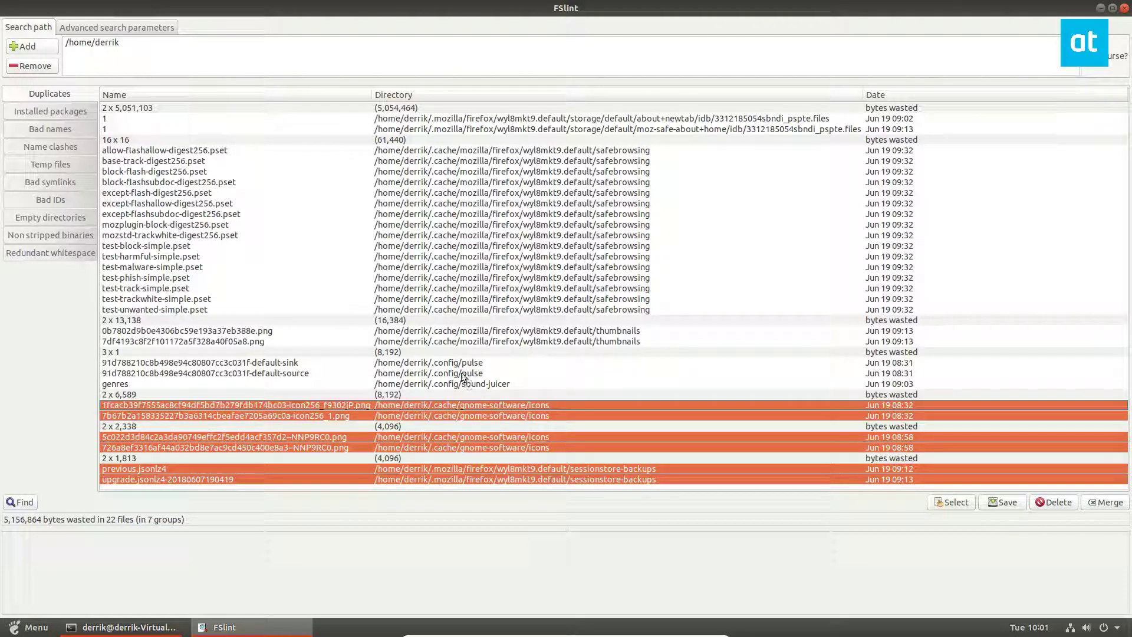
ctrl+click(504, 341)
ctrl+click(502, 331)
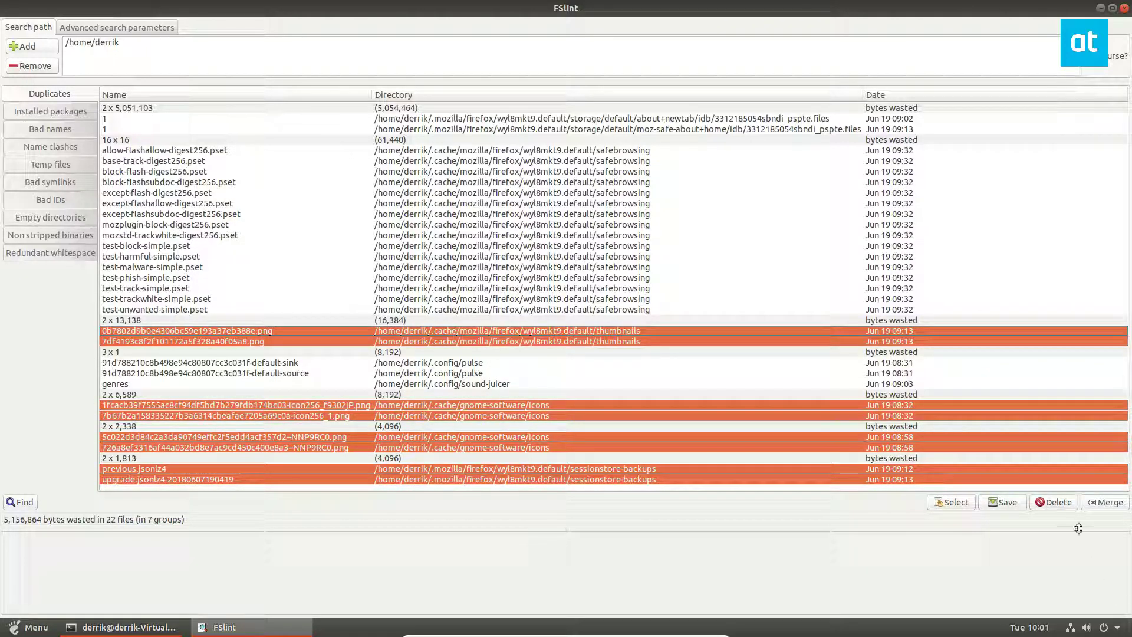
click(1054, 503)
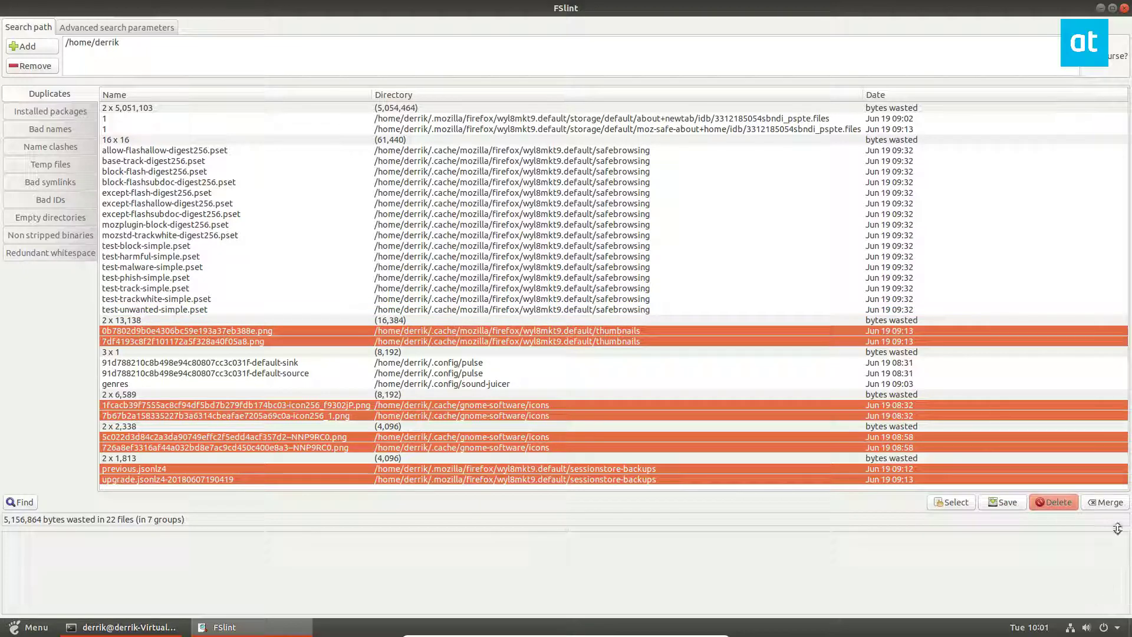
- Delete the eight selected duplicates, confirming every prompt, then rescan /home/derrik
click(1054, 502)
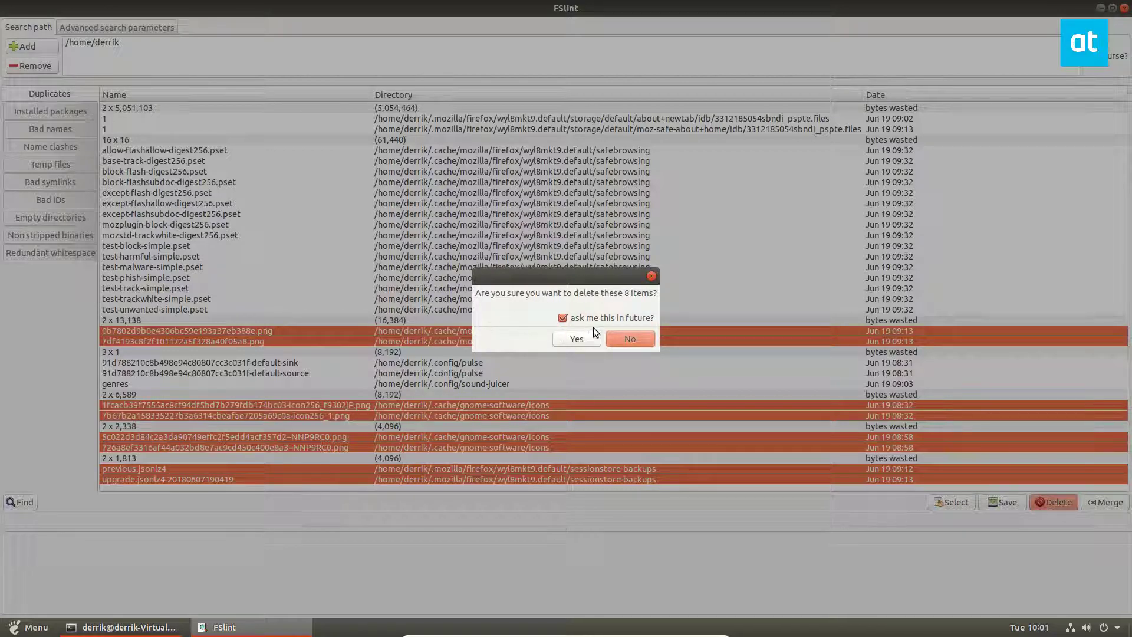
click(578, 340)
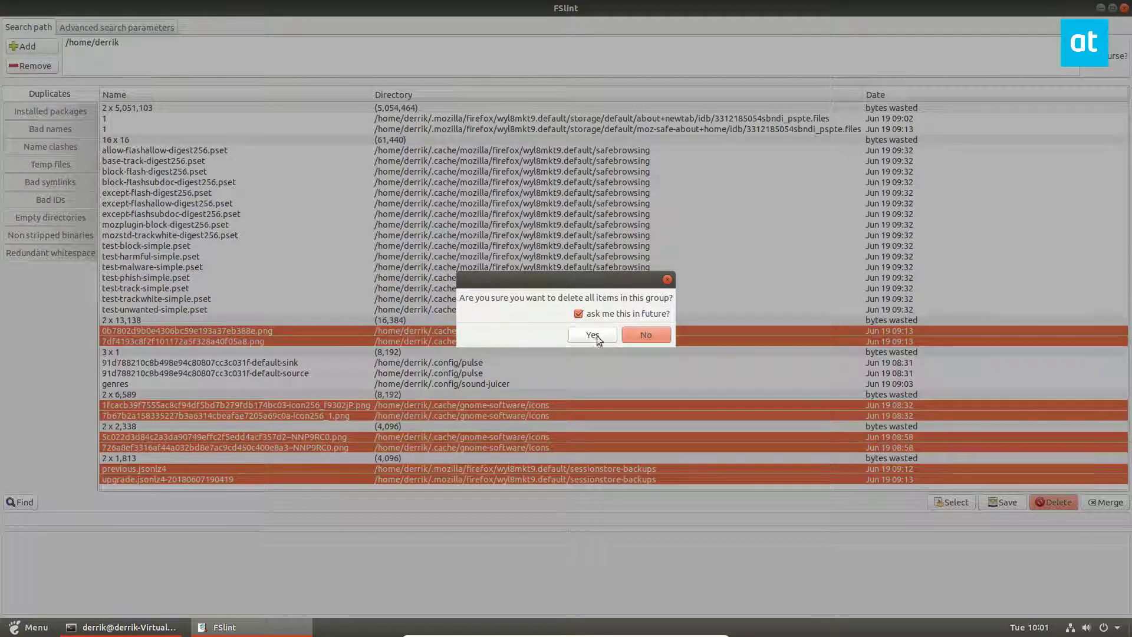
click(595, 333)
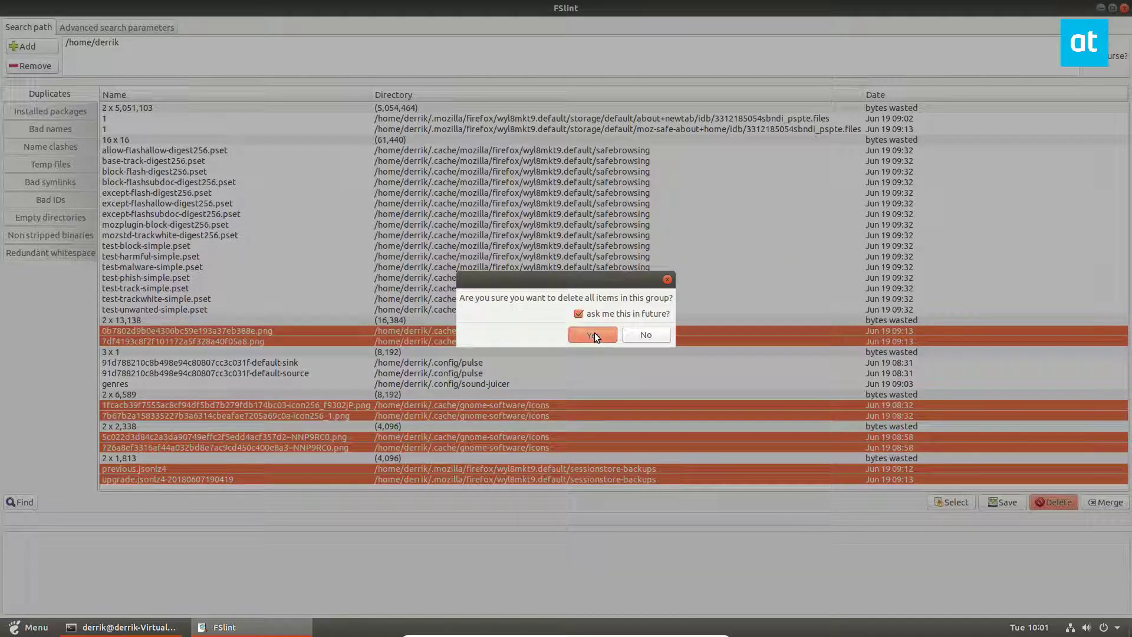
click(593, 335)
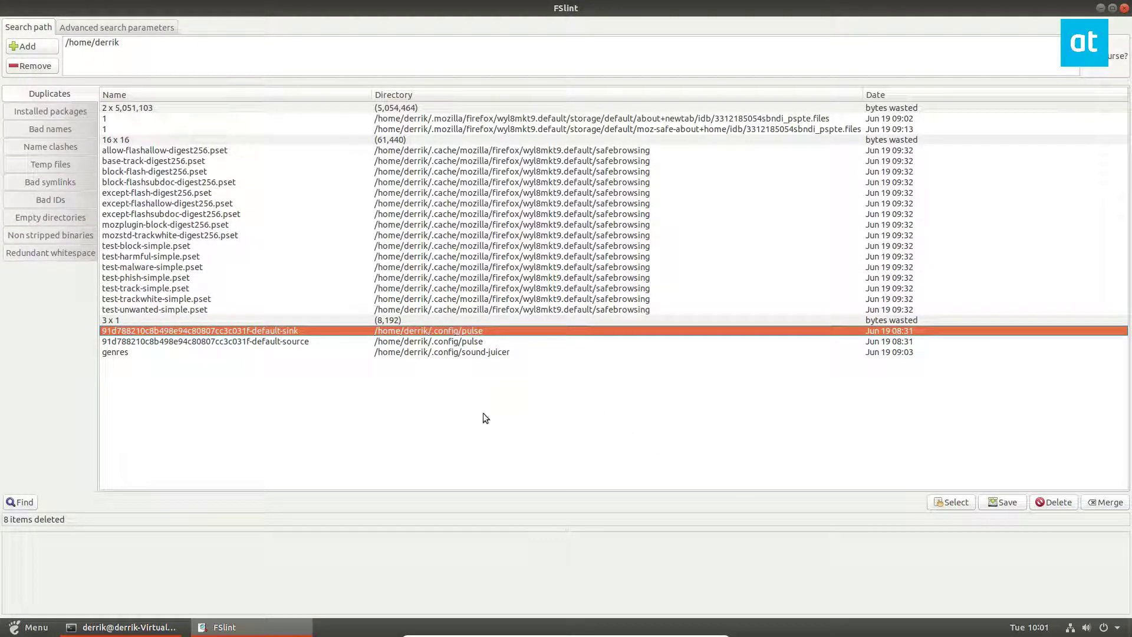
click(23, 502)
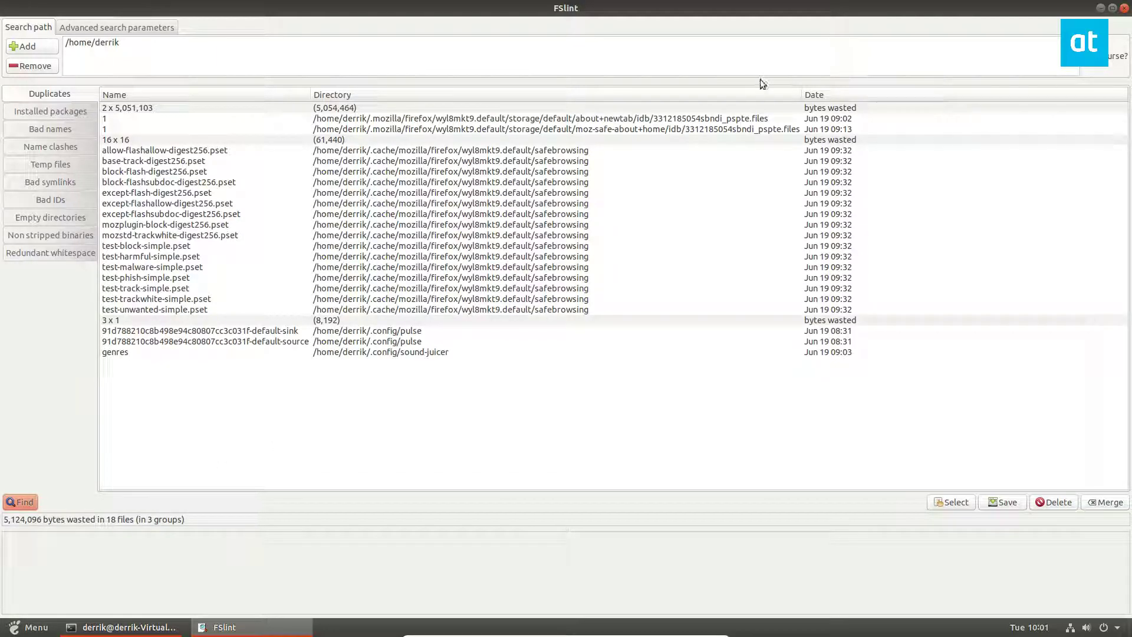
- Select the safebrowsing .pset files, from test-harmful-simple through test-trackwhite-simple
click(540, 257)
drag(167, 155, 144, 307)
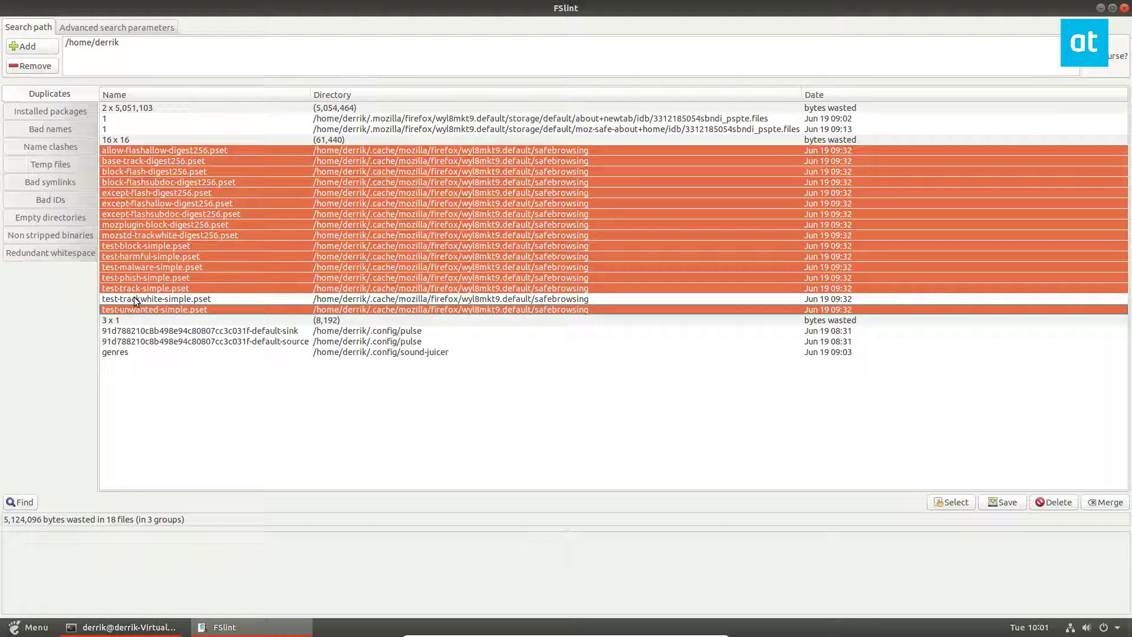
ctrl+click(135, 299)
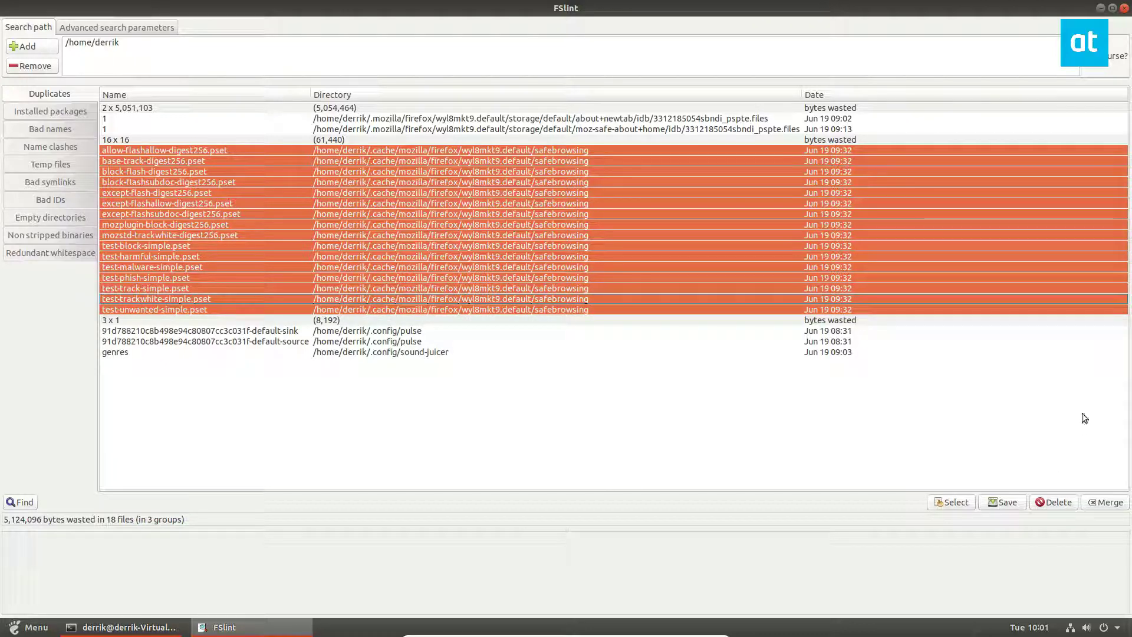
- Merge all duplicates except the selected .pset files, confirming the merge prompt
click(1098, 502)
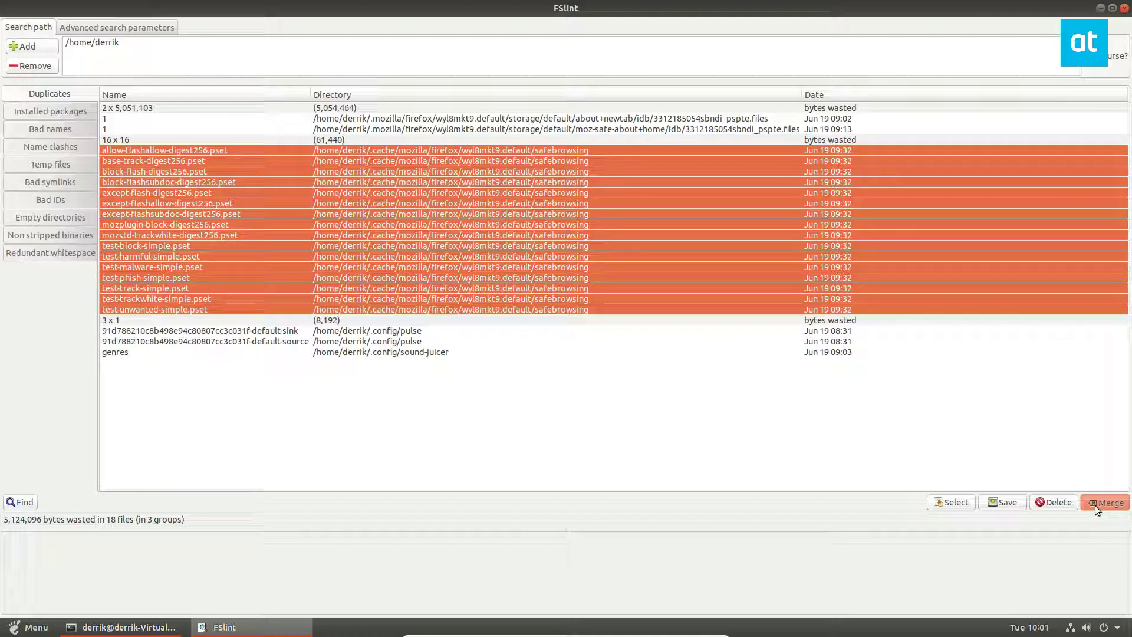
click(1097, 503)
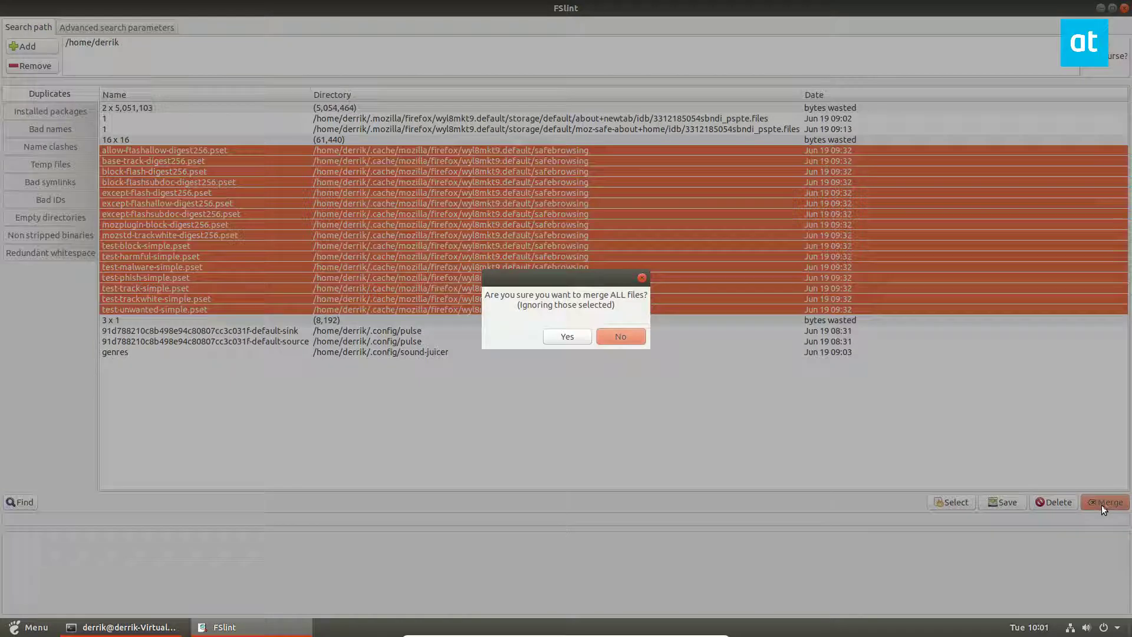
click(569, 339)
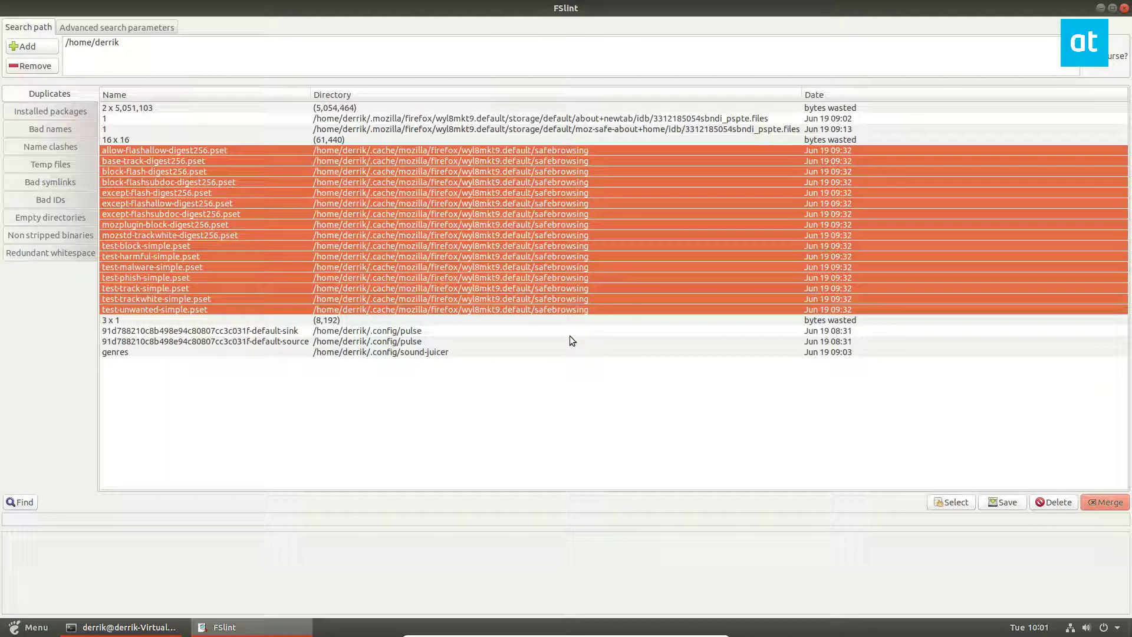
click(1096, 503)
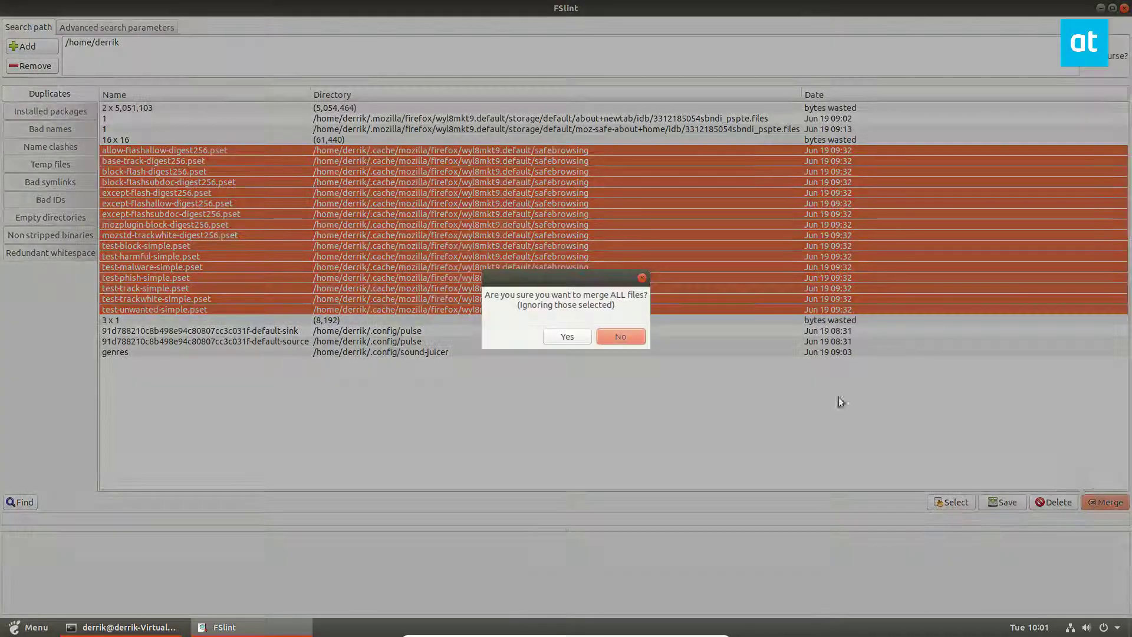
click(567, 337)
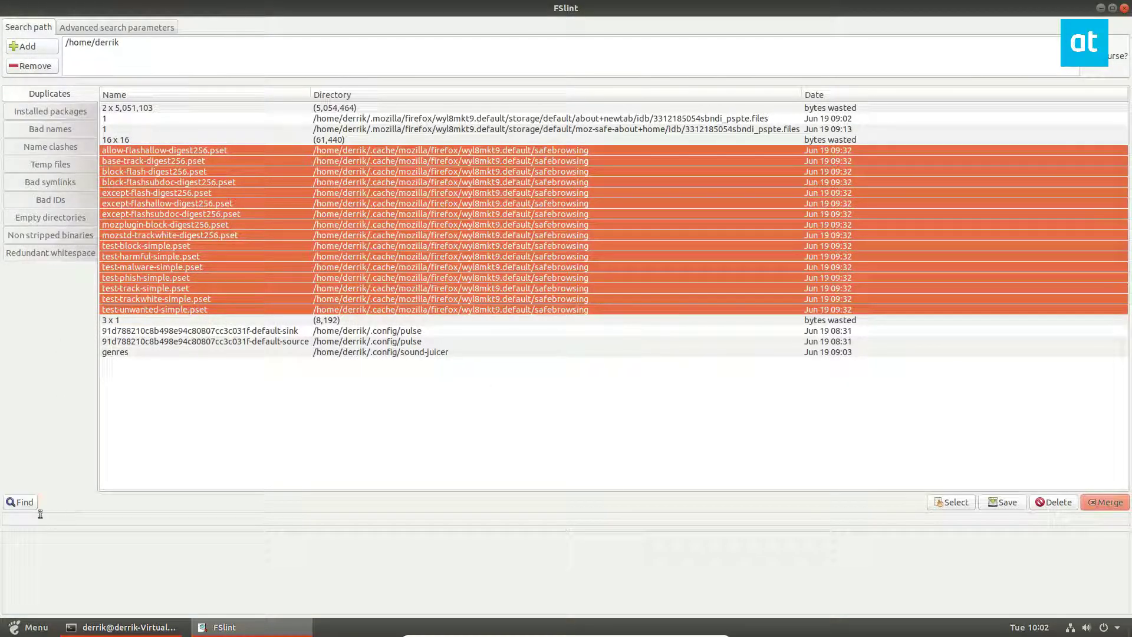
- Rescan, merge the remaining safebrowsing duplicates, and rescan to show 0 bytes wasted
click(23, 502)
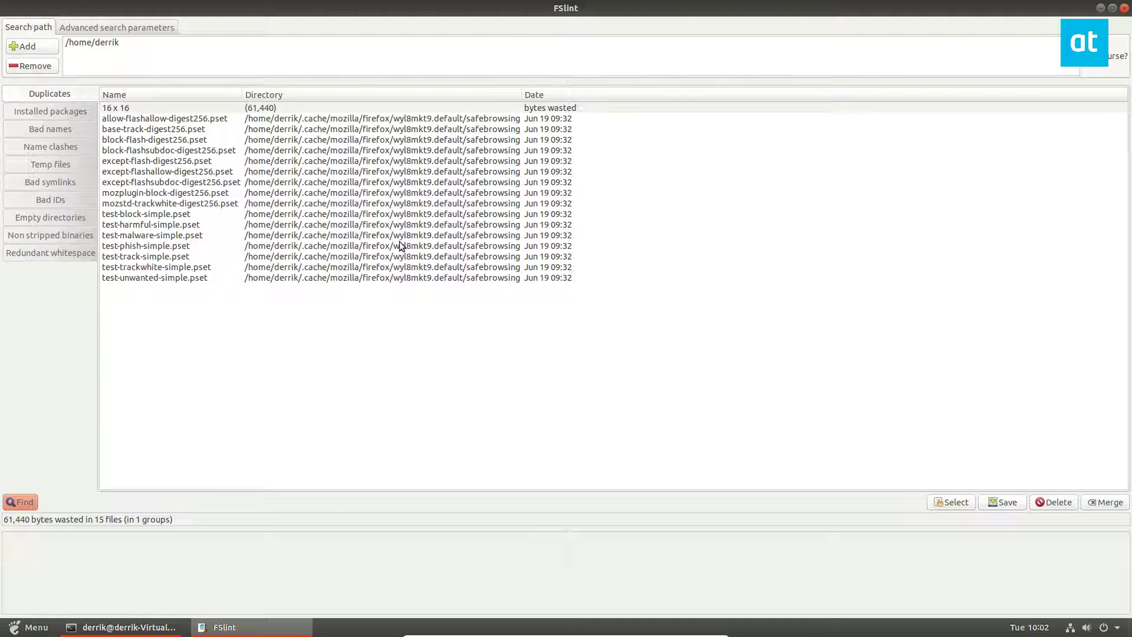
click(1106, 502)
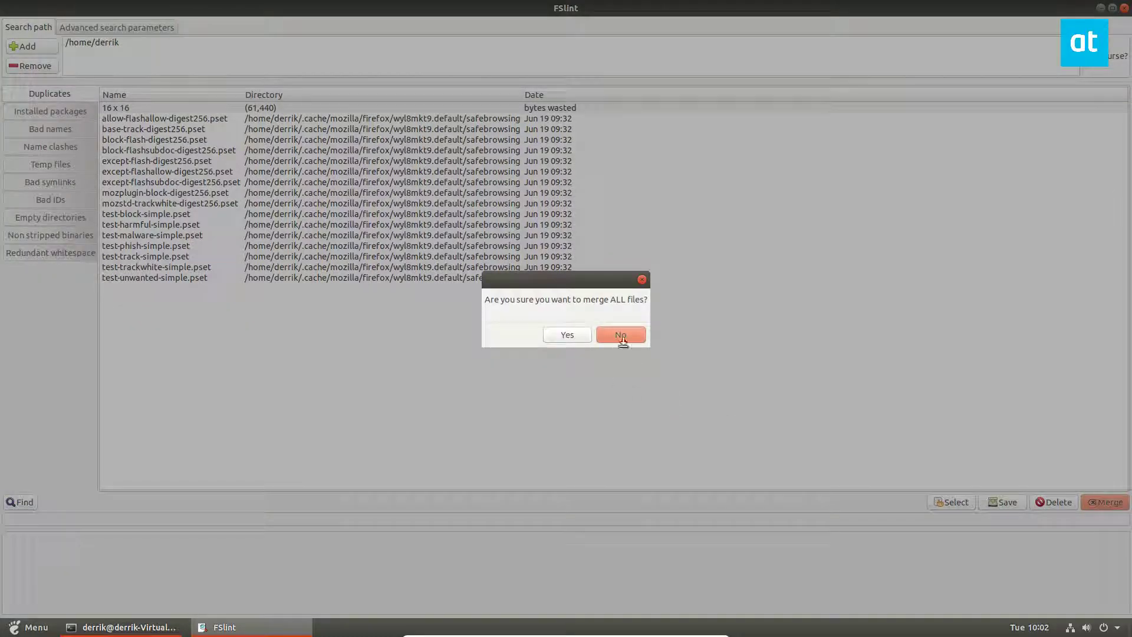
click(568, 335)
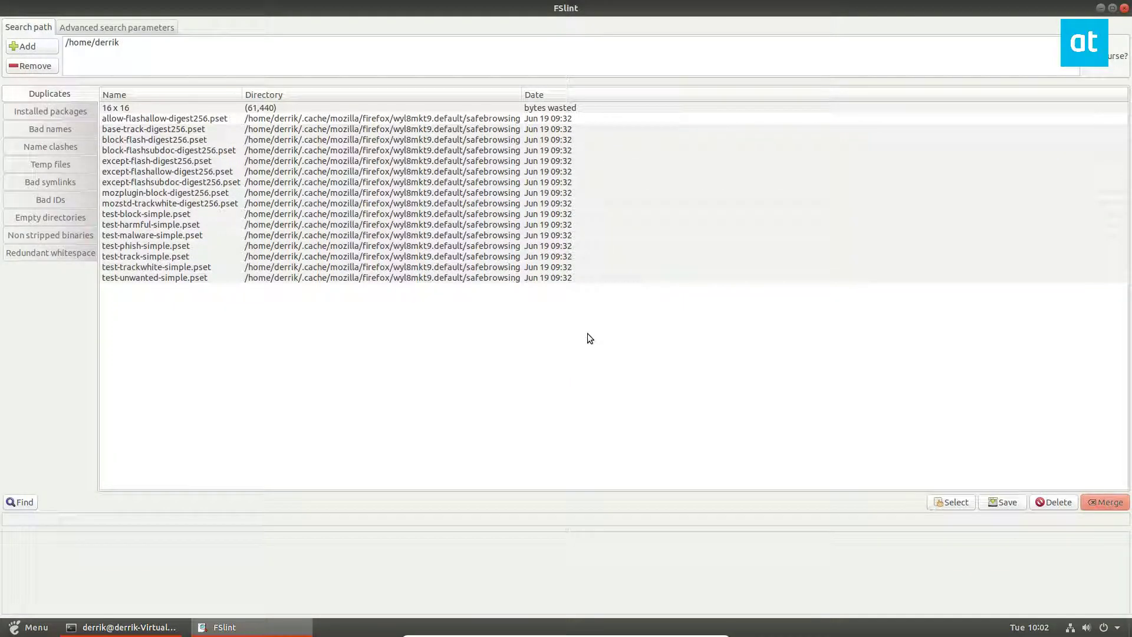
click(20, 502)
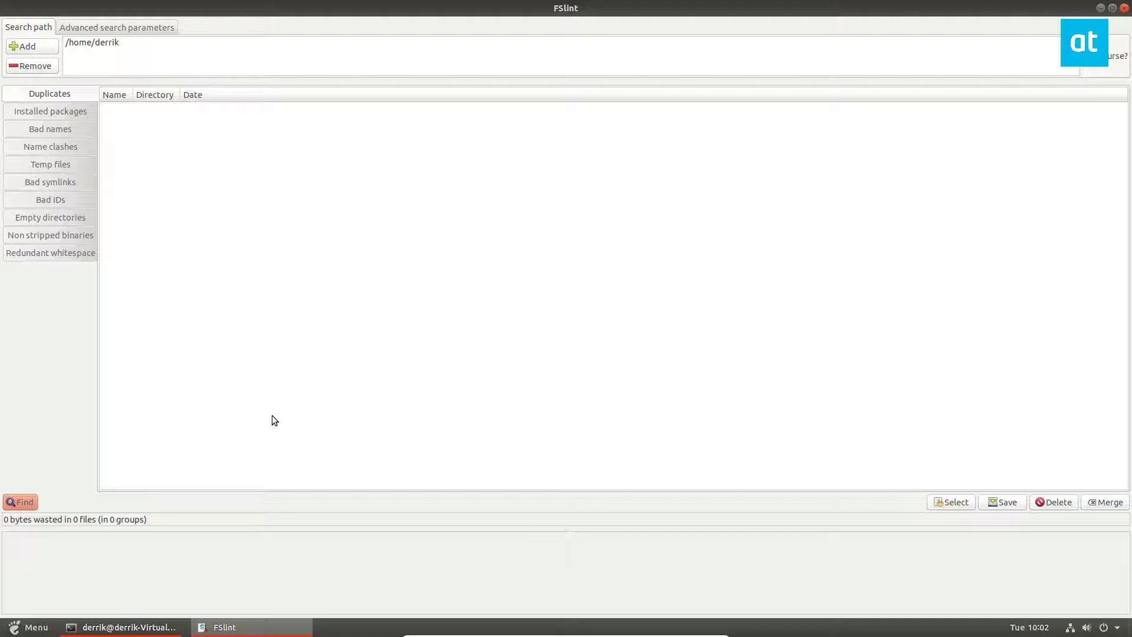
- Unmaximize the FSlint Janitor window by double-clicking its title bar
double_click(702, 7)
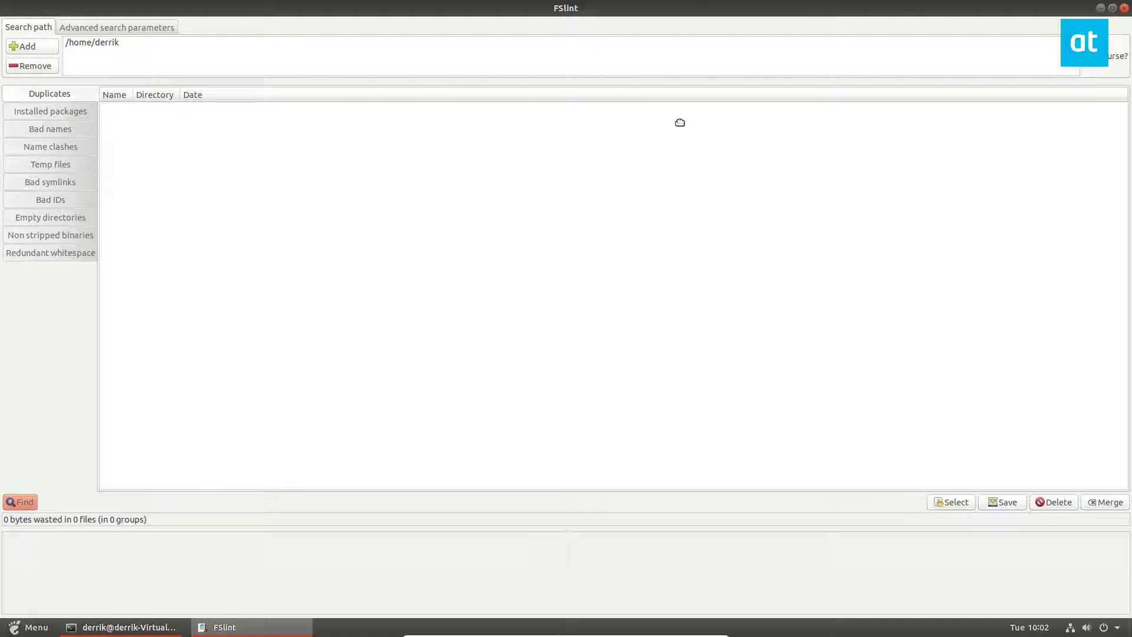